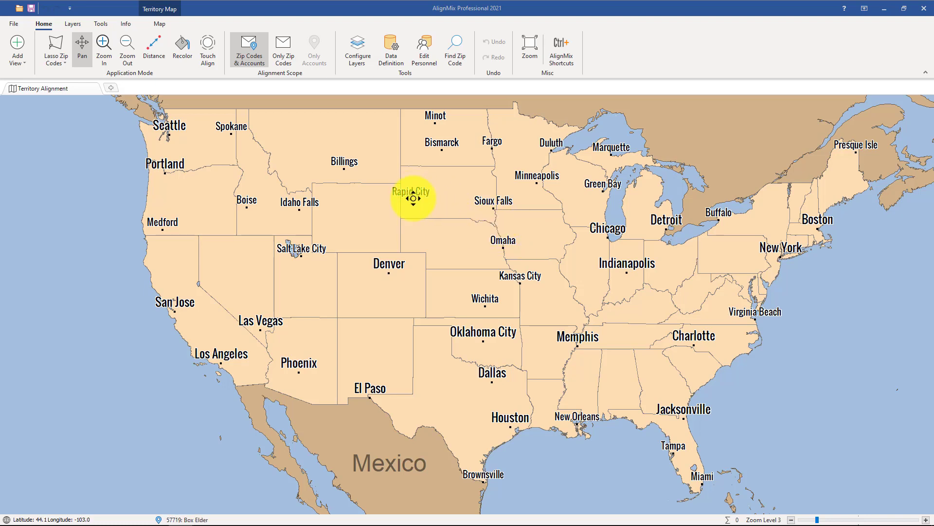
Step: Create a new project with country US and the 5 Digit Zip Codes 2020 Q2 geography
left_click(13, 24)
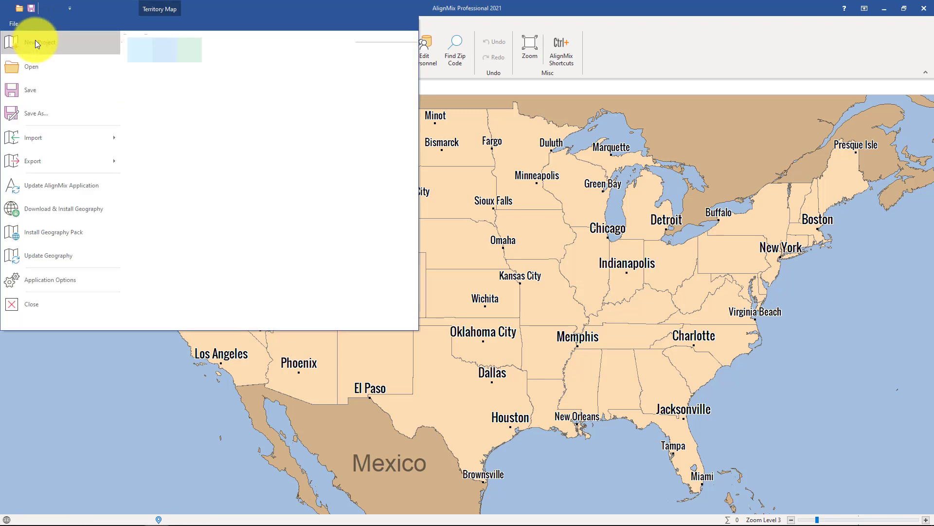
left_click(35, 43)
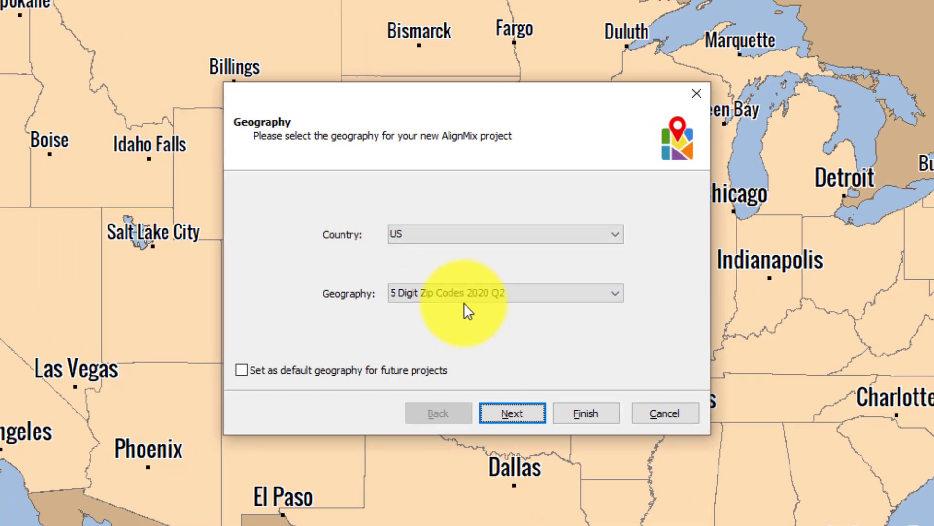
left_click(587, 413)
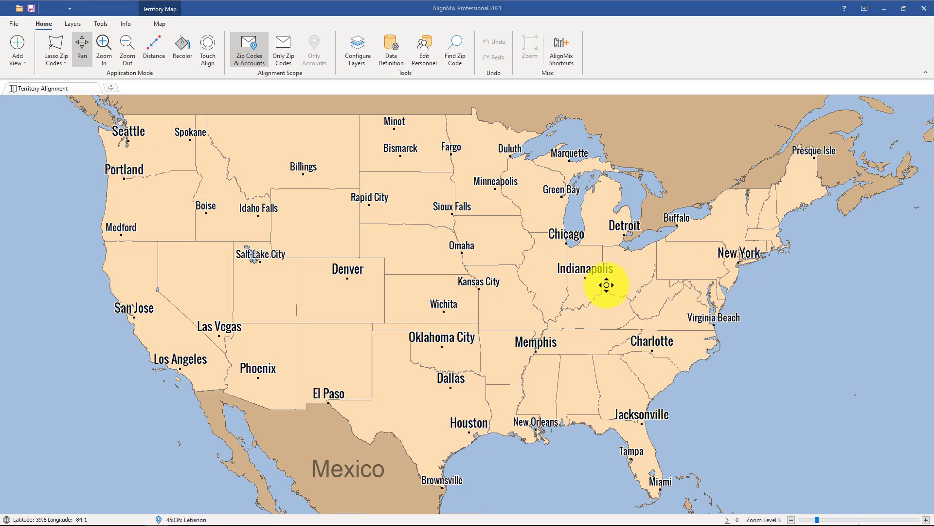
Step: Examine the roads, zip code boundaries and zip code labels around Indianapolis at different map scales
scroll(595, 286, "up", 4)
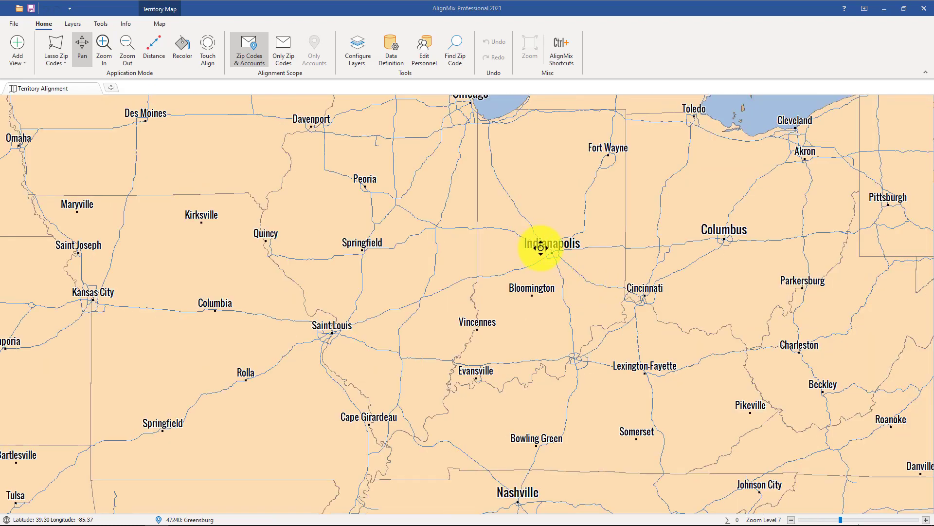
scroll(542, 249, "up", 4)
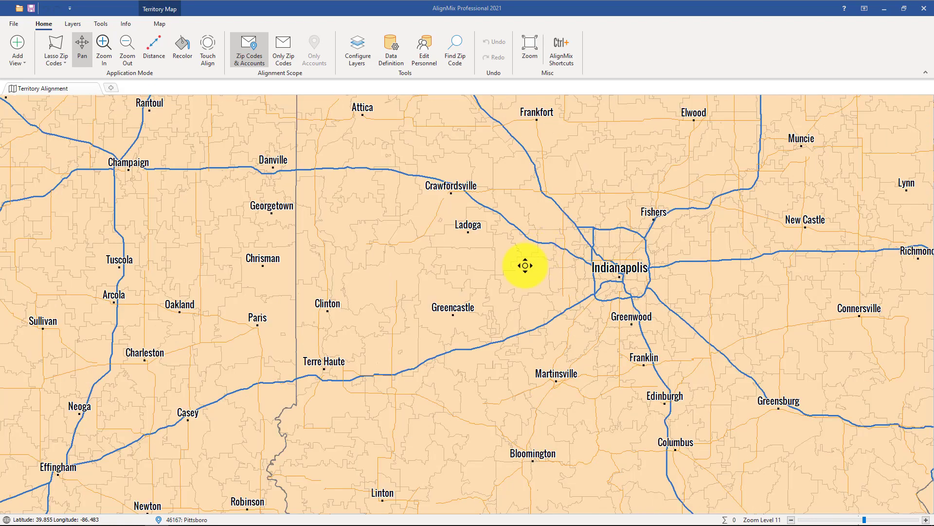
scroll(521, 257, "up", 2)
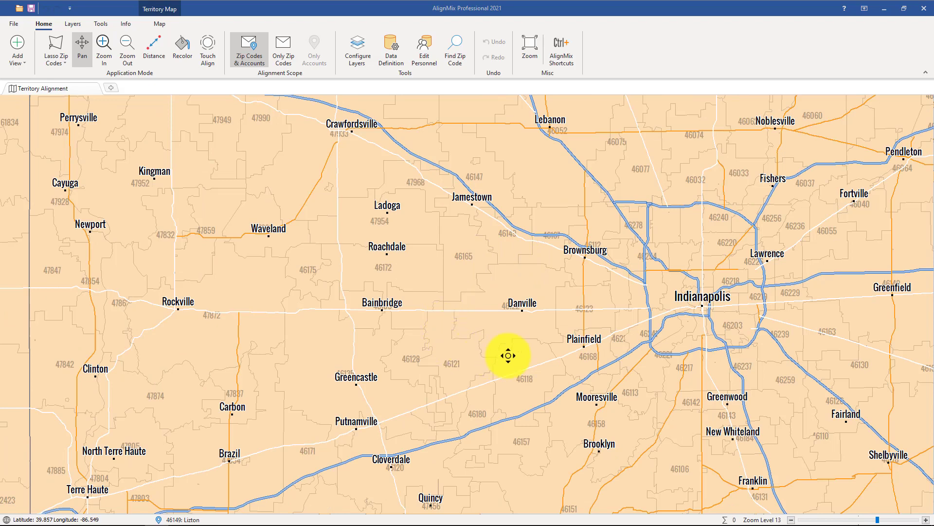
scroll(525, 315, "up", 2)
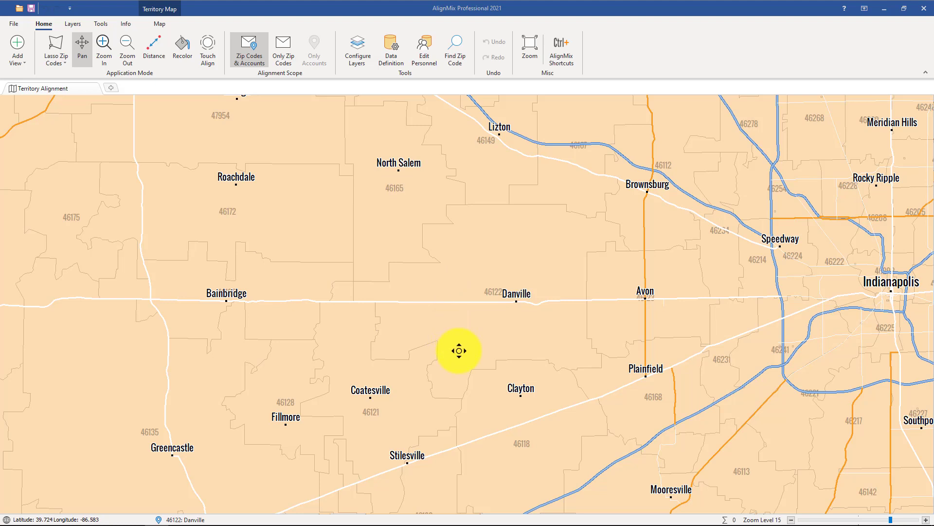
scroll(459, 350, "down", 2)
scroll(459, 350, "down", 2)
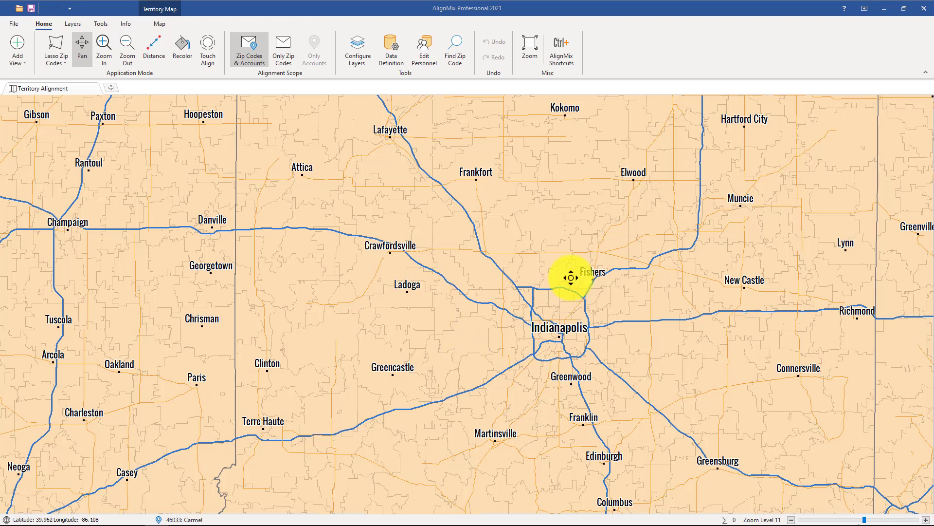
scroll(571, 278, "down", 2)
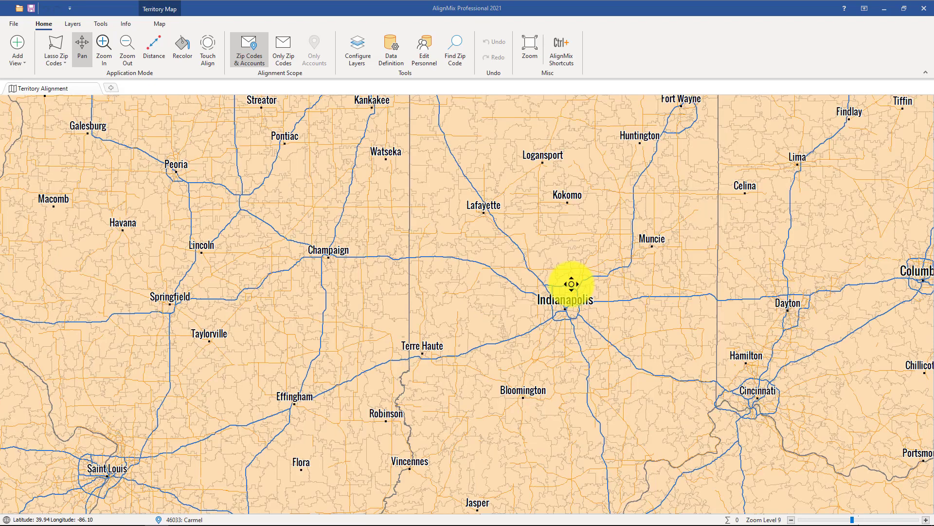
scroll(540, 267, "down", 1)
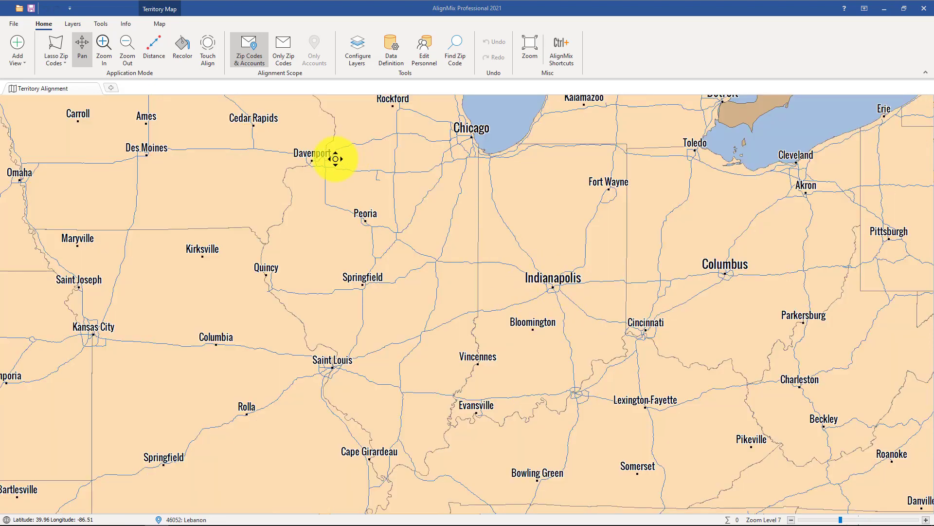
Step: Paint three new adjoining territories with Touch Align: around Indianapolis, around Kokomo and Muncie, and around Lafayette
left_click(209, 46)
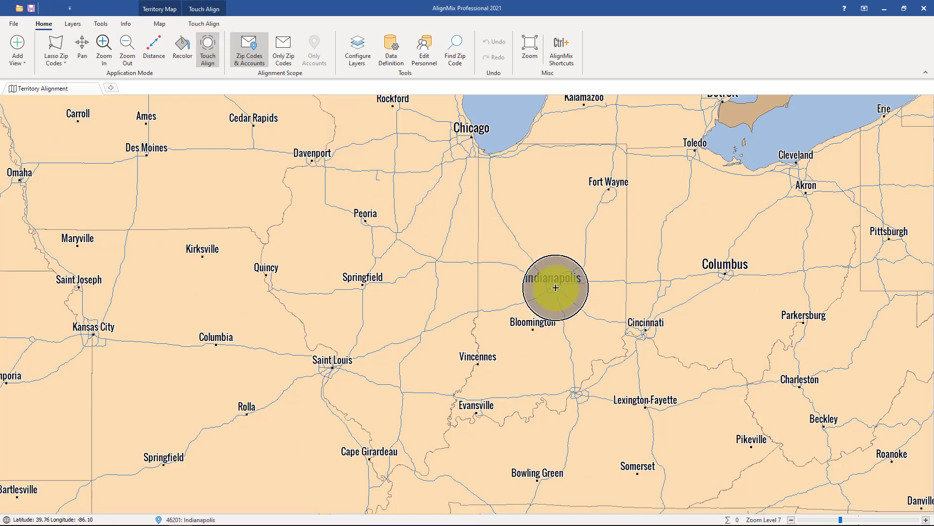
scroll(555, 287, "up", 2)
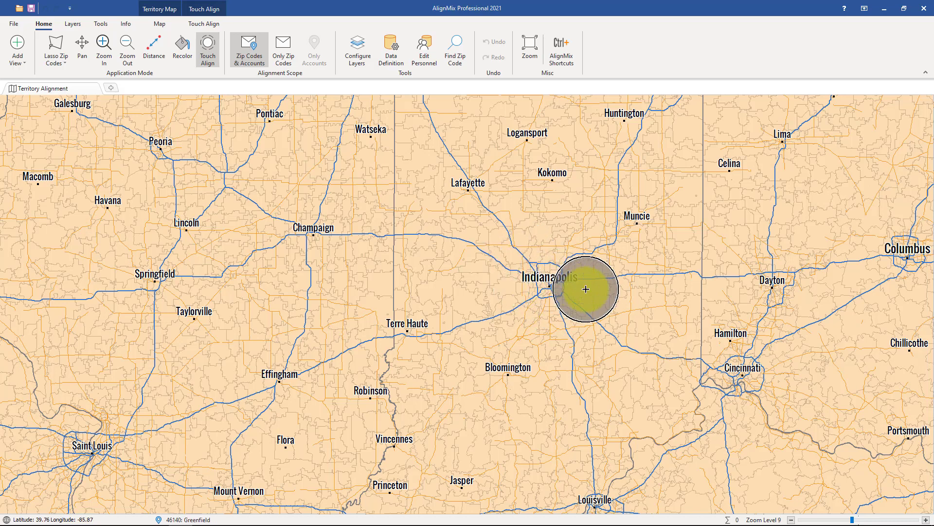
mouse_move(586, 289)
left_mouse_down()
mouse_move(570, 265)
mouse_move(535, 256)
mouse_move(520, 269)
mouse_move(532, 310)
mouse_move(559, 327)
mouse_move(603, 329)
mouse_move(621, 313)
mouse_move(623, 280)
left_mouse_up()
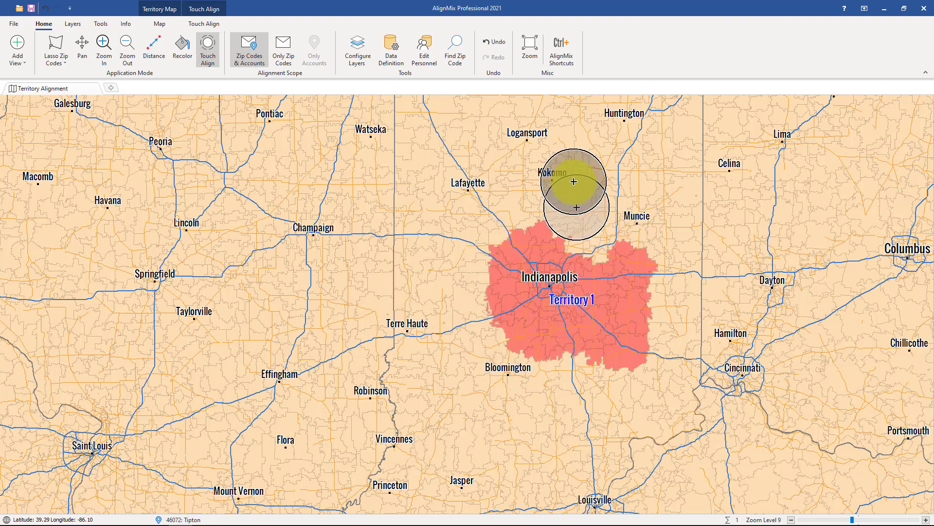
mouse_move(571, 171)
left_mouse_down()
mouse_move(563, 208)
mouse_move(587, 226)
mouse_move(615, 239)
mouse_move(656, 219)
mouse_move(650, 173)
mouse_move(606, 141)
mouse_move(582, 142)
mouse_move(596, 183)
mouse_move(622, 193)
mouse_move(603, 195)
left_mouse_up()
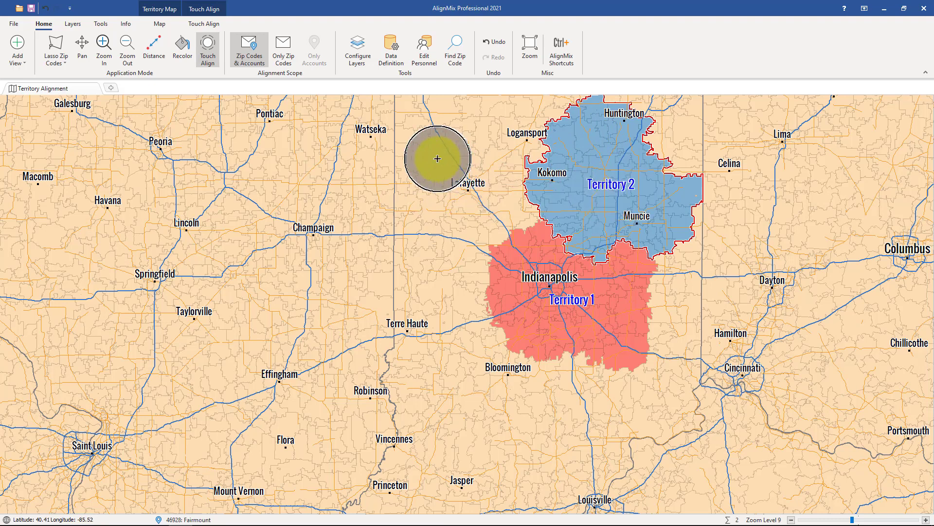
mouse_move(431, 157)
left_mouse_down()
mouse_move(432, 203)
mouse_move(494, 183)
mouse_move(496, 159)
left_mouse_up()
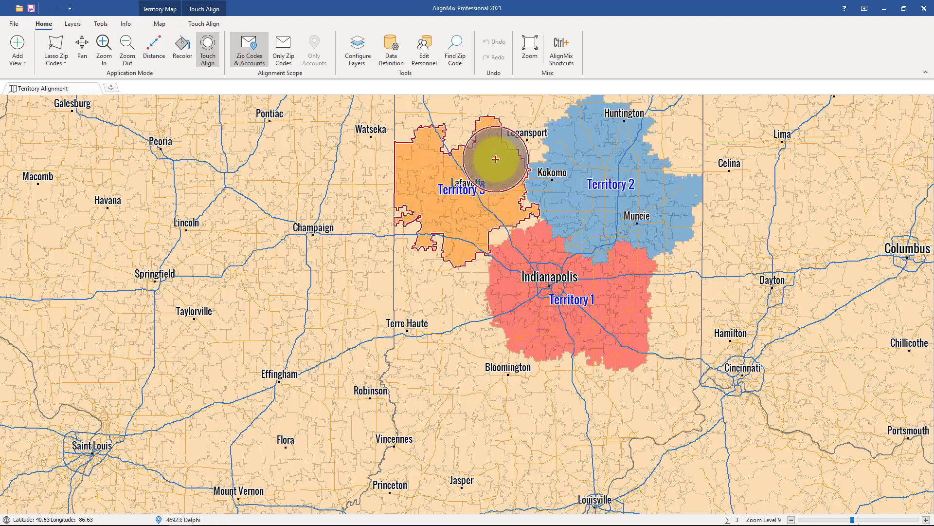
Step: Lasso the zip codes around Quincy, from Kirksville to Springfield and down to Rolla, and create a new territory from them
scroll(480, 294, "down", 2)
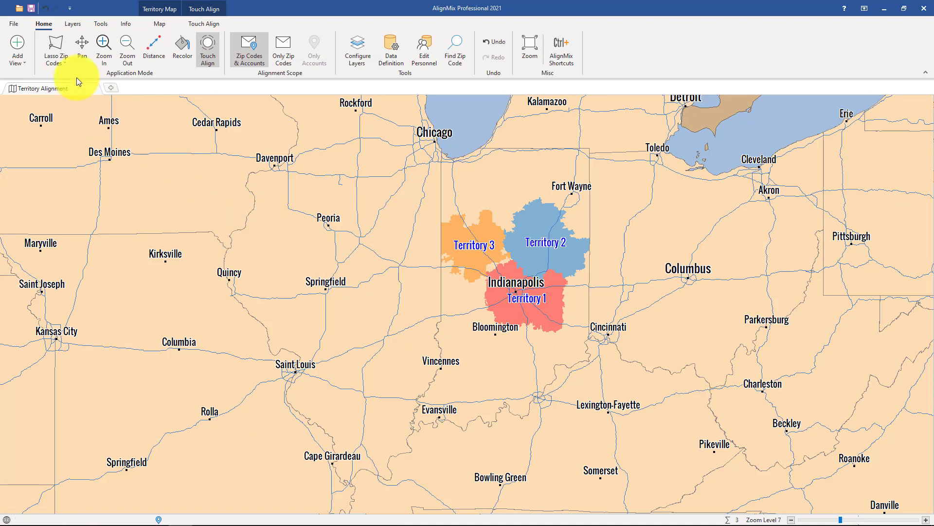
left_click(65, 65)
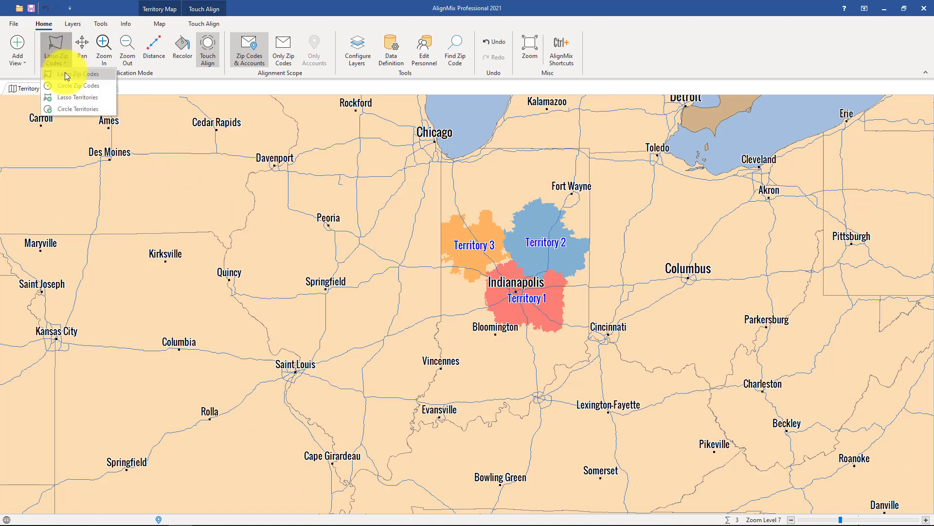
left_click(65, 74)
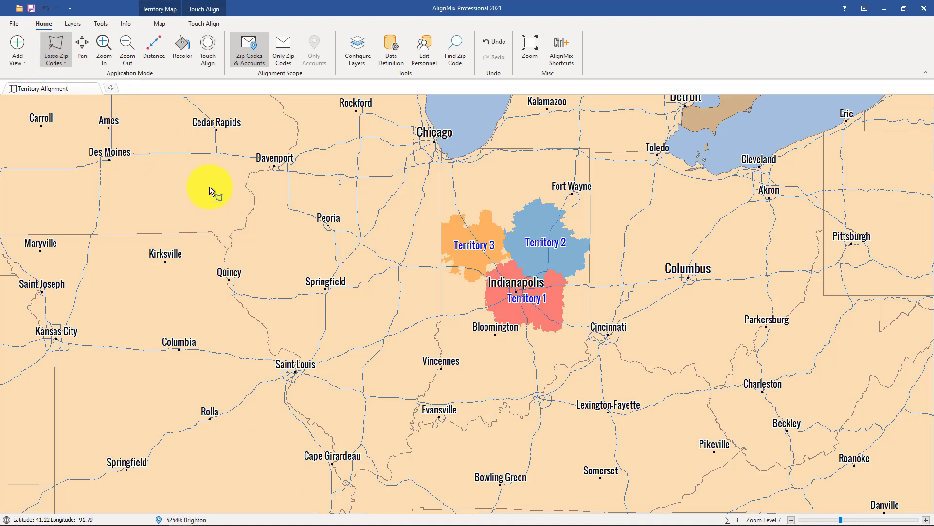
mouse_move(210, 186)
left_mouse_down()
mouse_move(151, 227)
mouse_move(136, 367)
mouse_move(213, 409)
mouse_move(281, 388)
mouse_move(311, 363)
mouse_move(340, 311)
mouse_move(360, 233)
left_mouse_up()
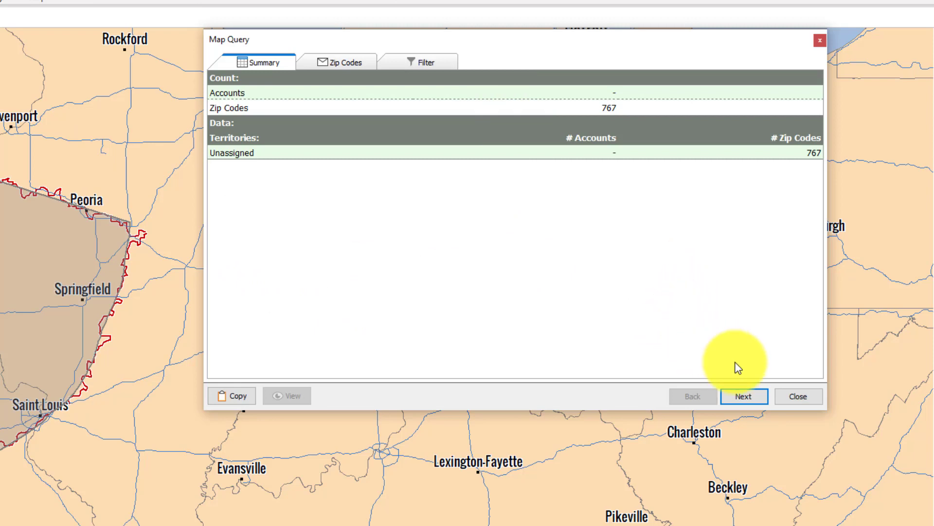
left_click(746, 396)
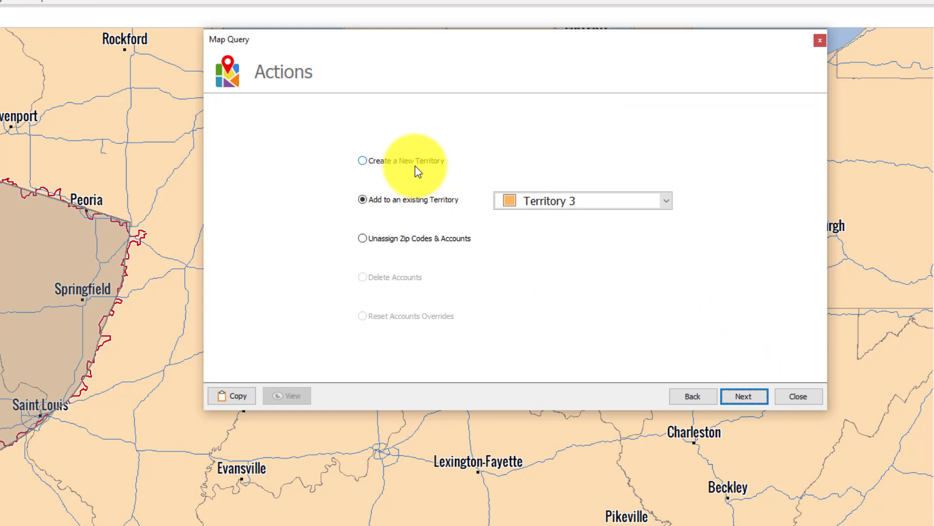
left_click(411, 161)
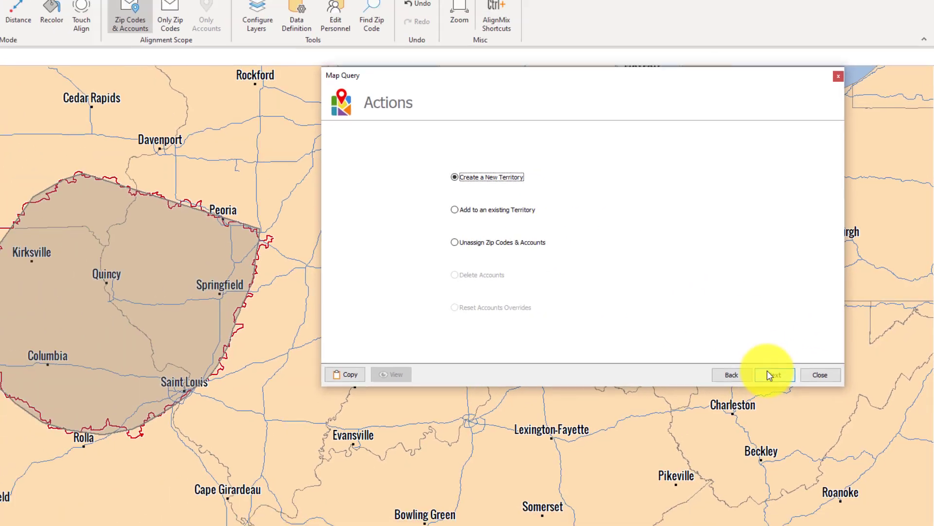
left_click(740, 395)
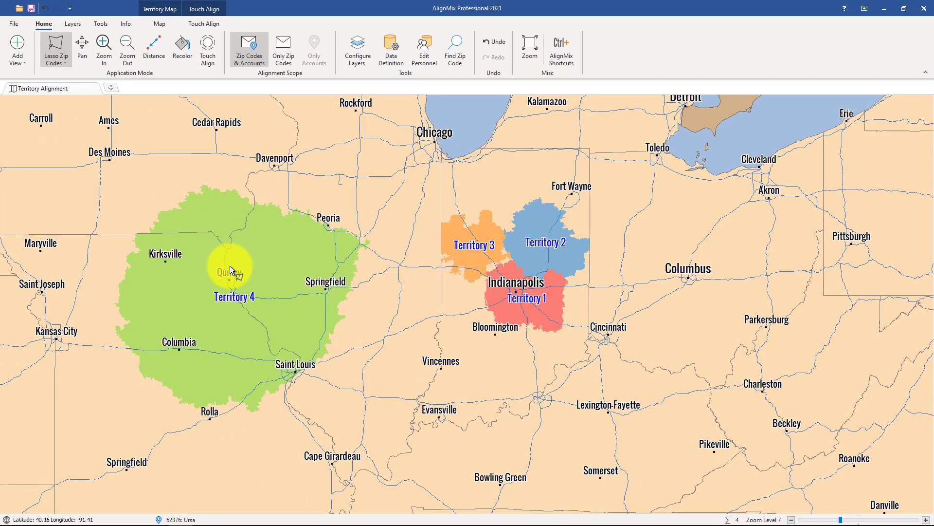
Step: Lasso the zip codes around Evansville, between Vincennes and Bowling Green, and create a new territory from them
mouse_move(405, 355)
left_mouse_down()
mouse_move(375, 358)
mouse_move(361, 452)
mouse_move(481, 480)
mouse_move(523, 430)
mouse_move(485, 364)
left_mouse_up()
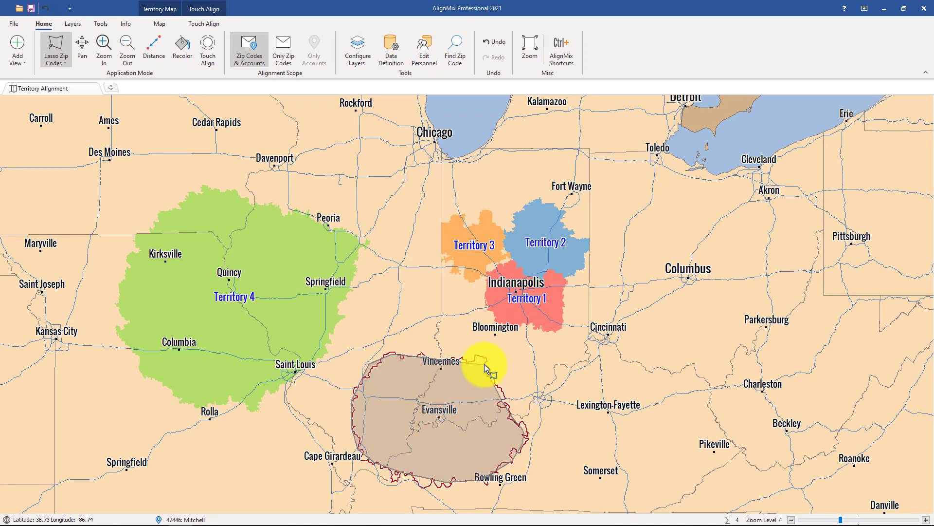
left_click(373, 488)
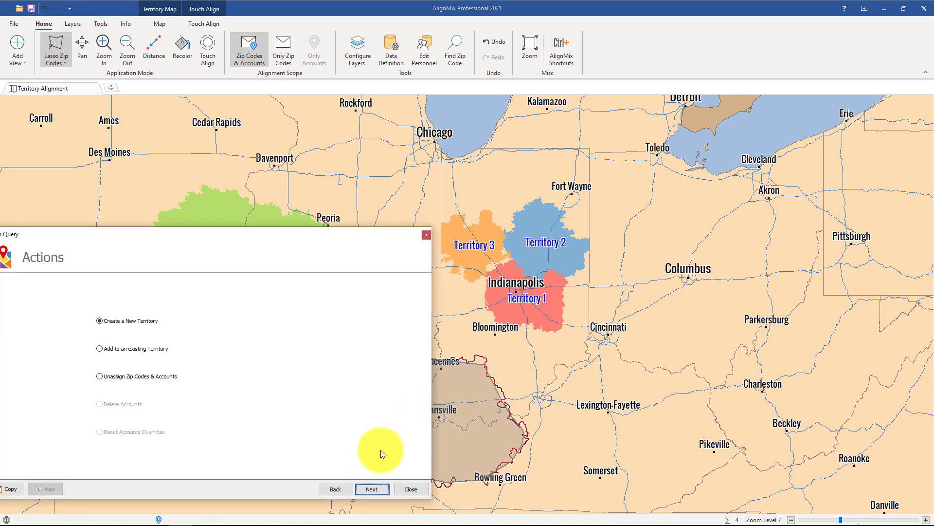
left_click(371, 488)
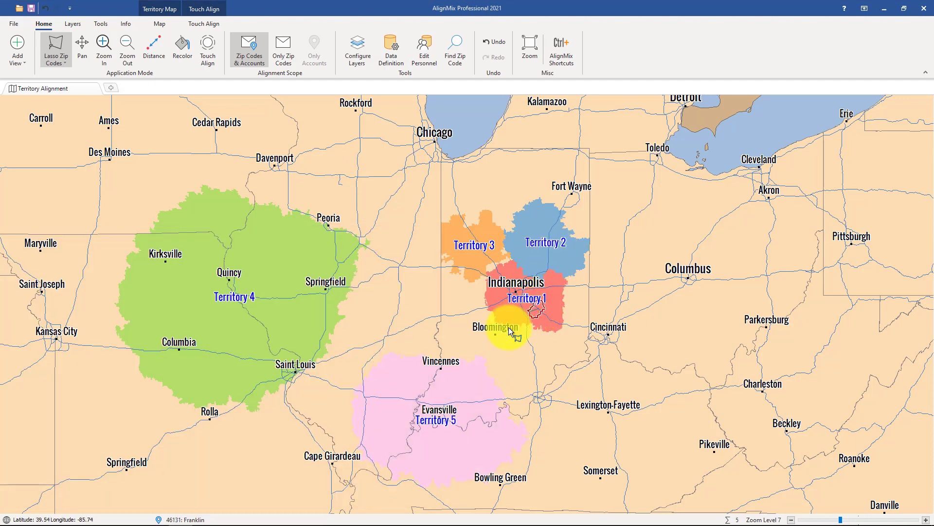
Step: Lasso the zip codes around Cincinnati, down to Lexington-Fayette, and add them to the existing Territory 1
mouse_move(510, 354)
left_mouse_down()
mouse_move(550, 395)
mouse_move(605, 405)
mouse_move(655, 383)
mouse_move(669, 332)
mouse_move(659, 296)
left_mouse_up()
left_click(543, 419)
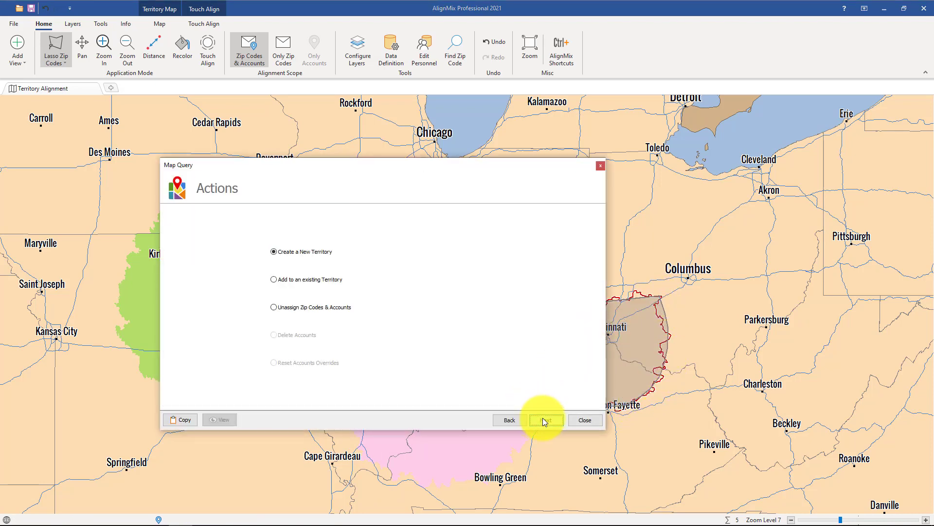
left_click(326, 281)
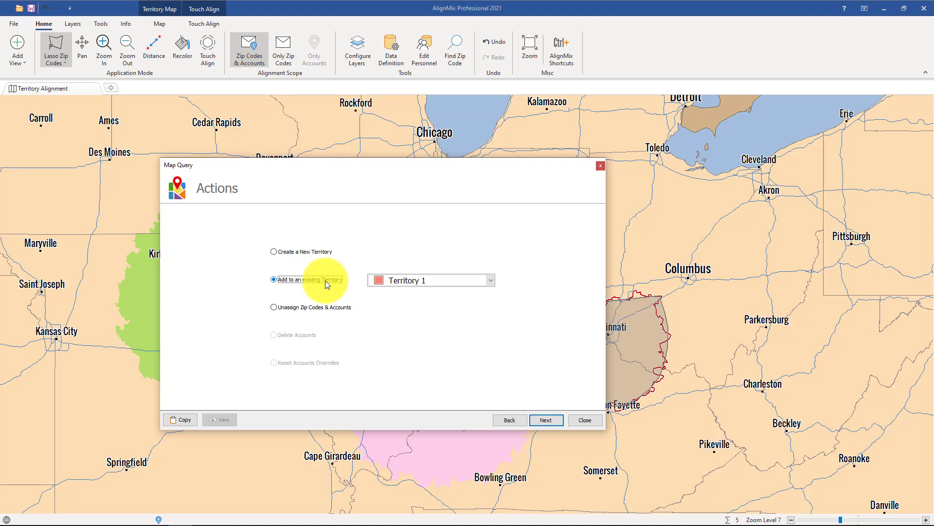
left_click(435, 283)
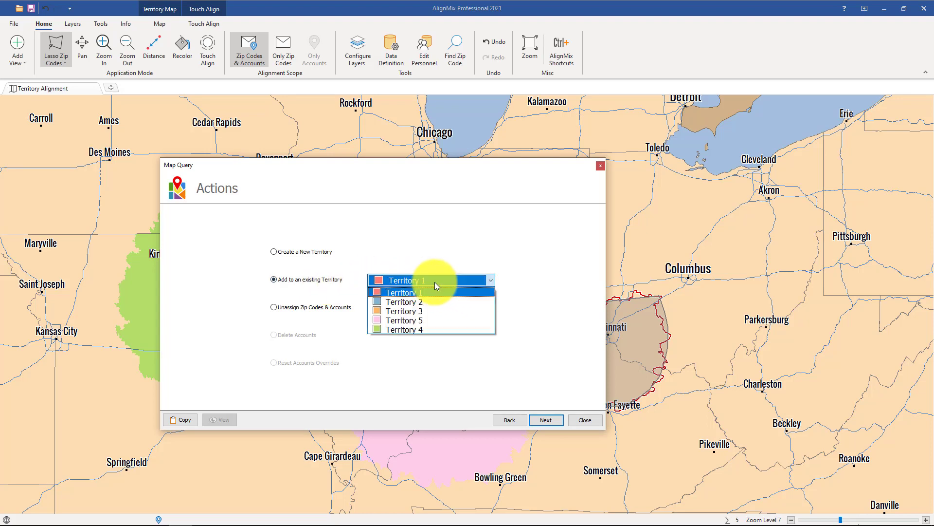
left_click(412, 293)
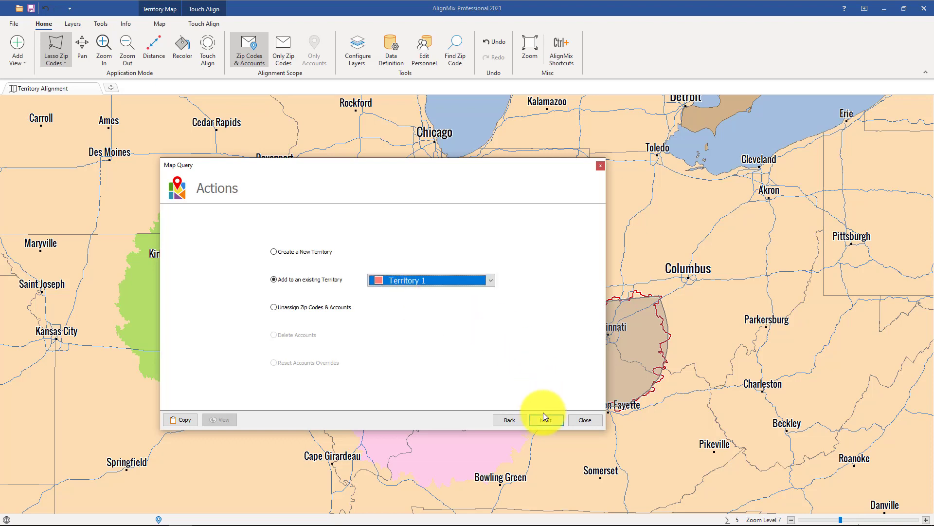
left_click(544, 418)
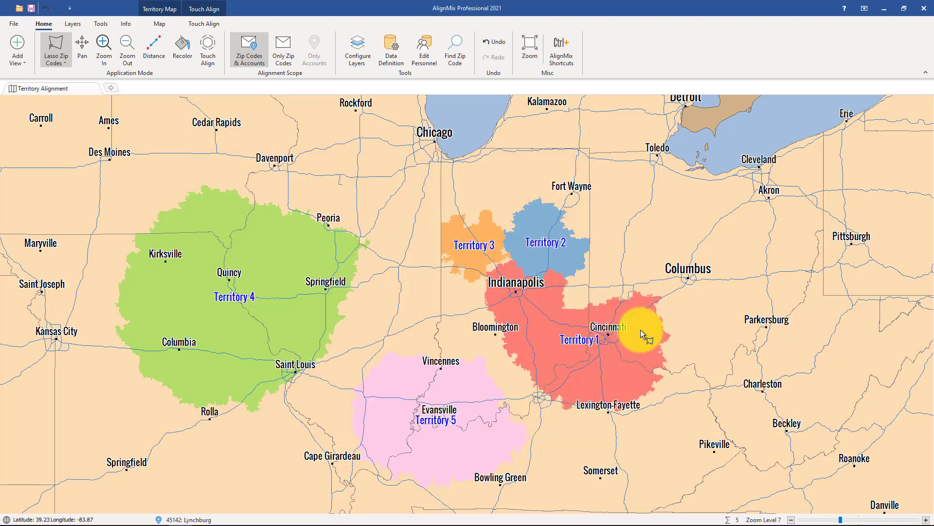
Step: Extend Territory 4 north-east toward Peoria with Touch Align
left_click(214, 57)
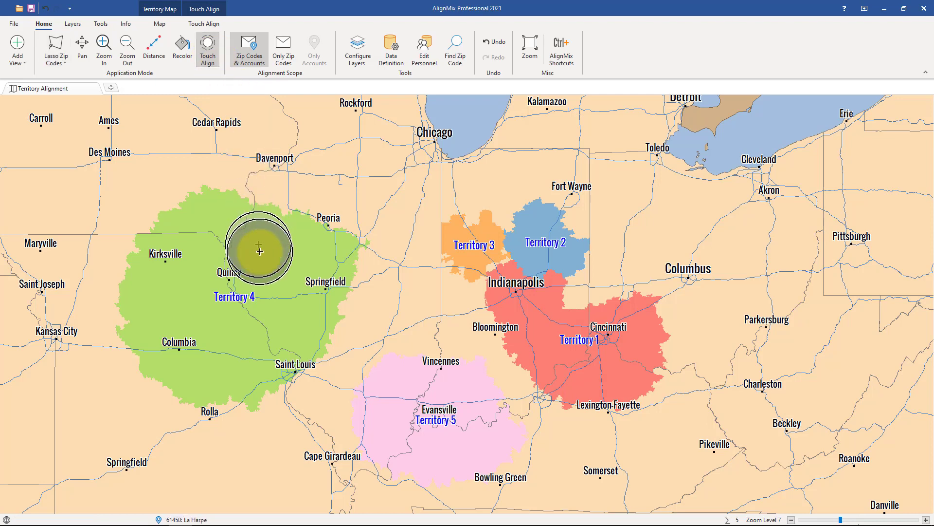
mouse_move(250, 244)
left_mouse_down()
mouse_move(265, 198)
mouse_move(182, 203)
mouse_move(127, 273)
mouse_move(138, 338)
mouse_move(171, 371)
mouse_move(233, 394)
mouse_move(293, 365)
mouse_move(323, 317)
mouse_move(330, 236)
mouse_move(322, 210)
left_mouse_up()
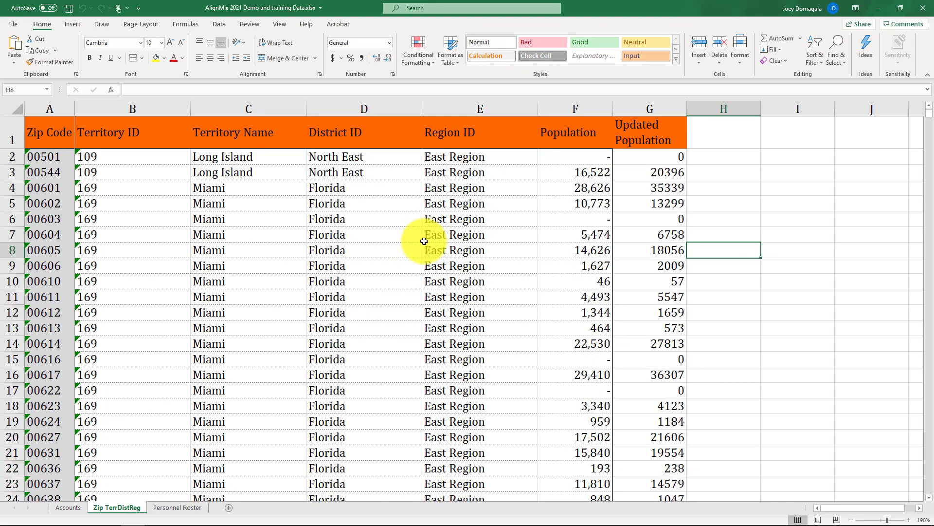
Step: Review the Zip TerrDistReg worksheet's columns from Zip Code through Updated Population, including how the first record assigns its zip code to a territory
left_click(42, 102)
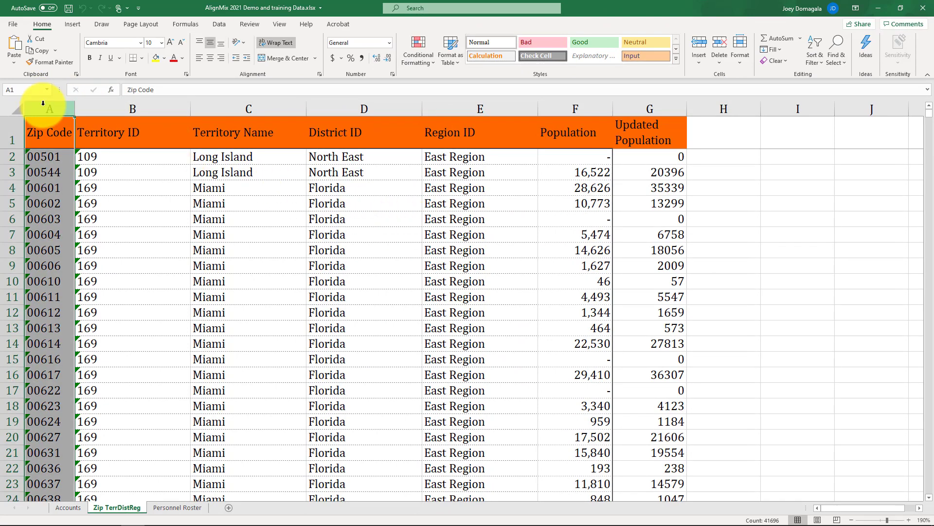
left_click_drag(43, 102, 114, 103)
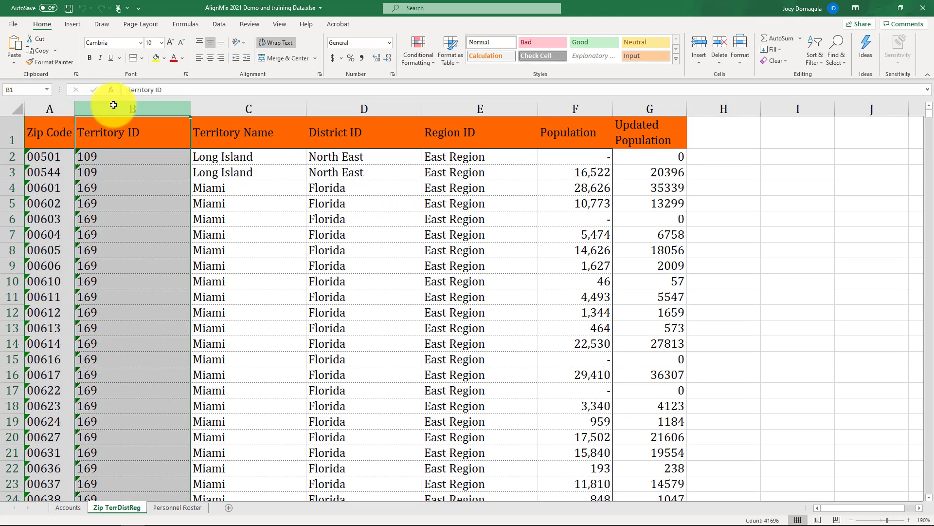
left_click(240, 110)
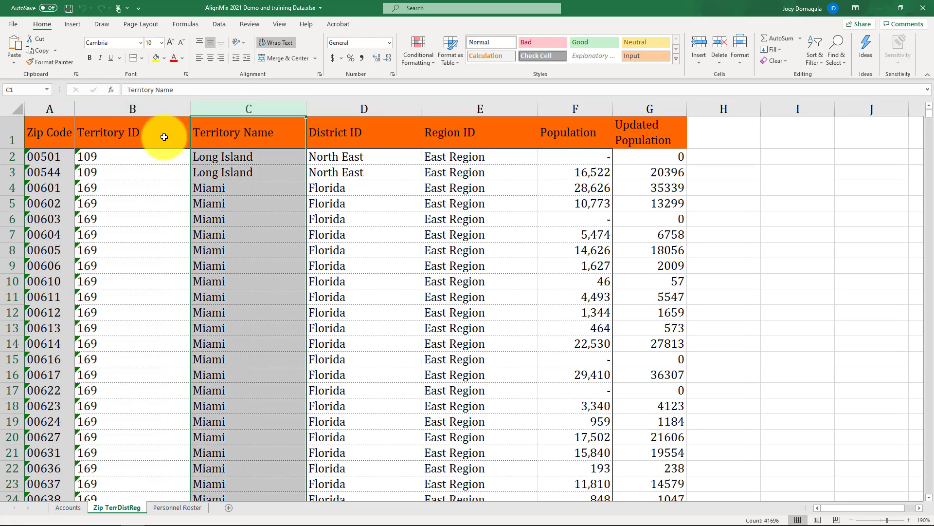
left_click(9, 157)
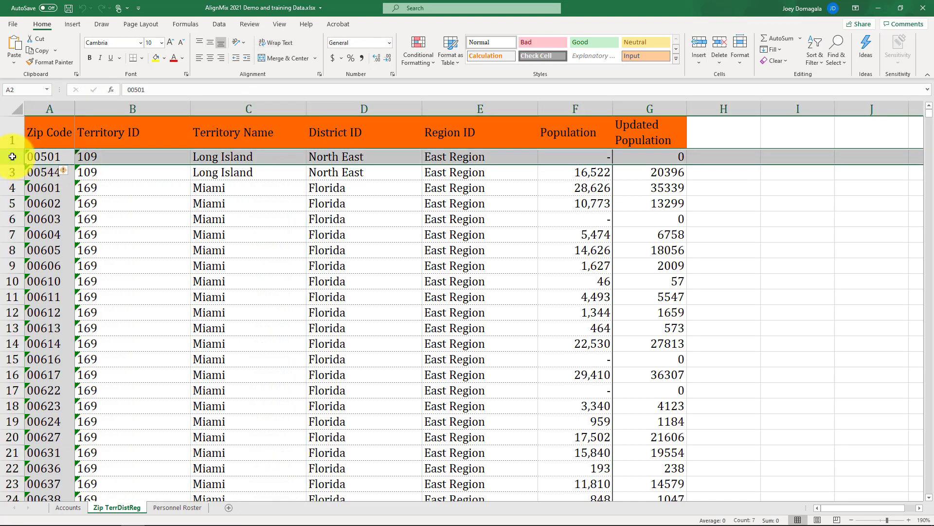
left_click(45, 159)
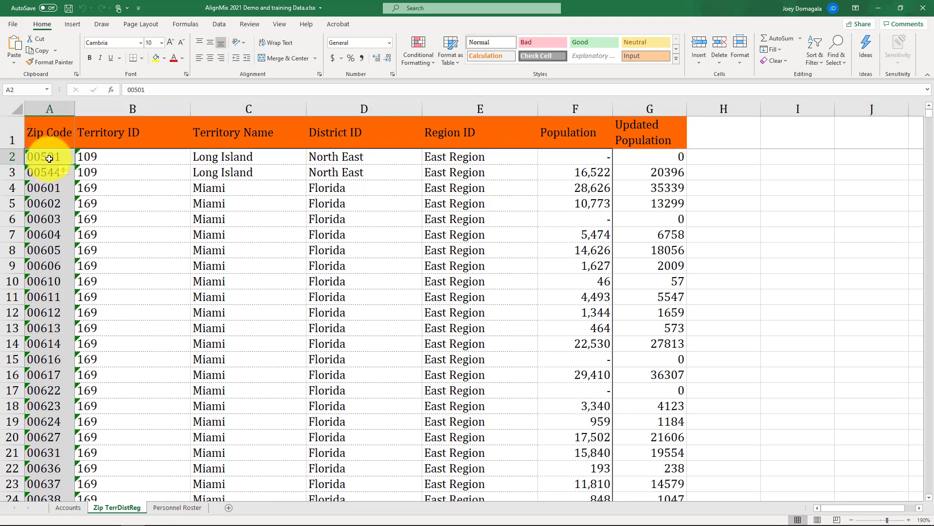
left_click(105, 156)
left_click(217, 155, "shift")
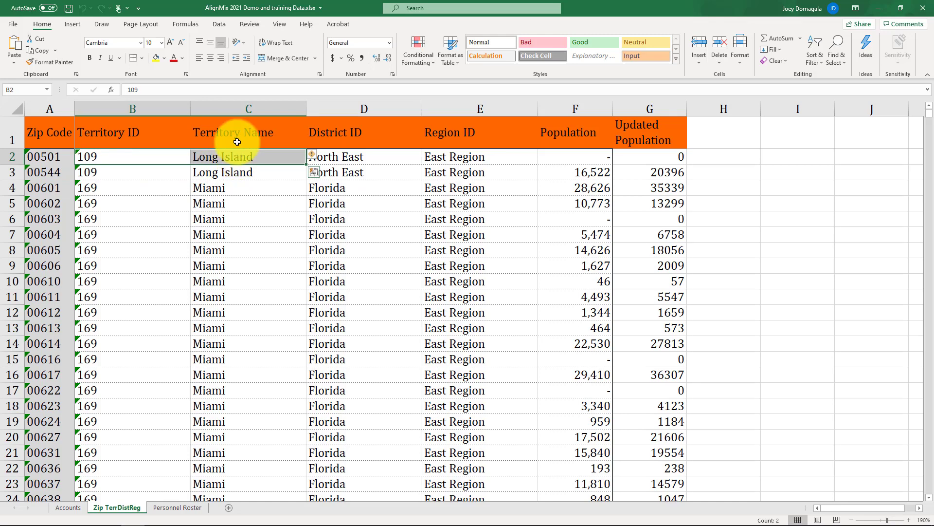
left_click(326, 108)
left_click(447, 108)
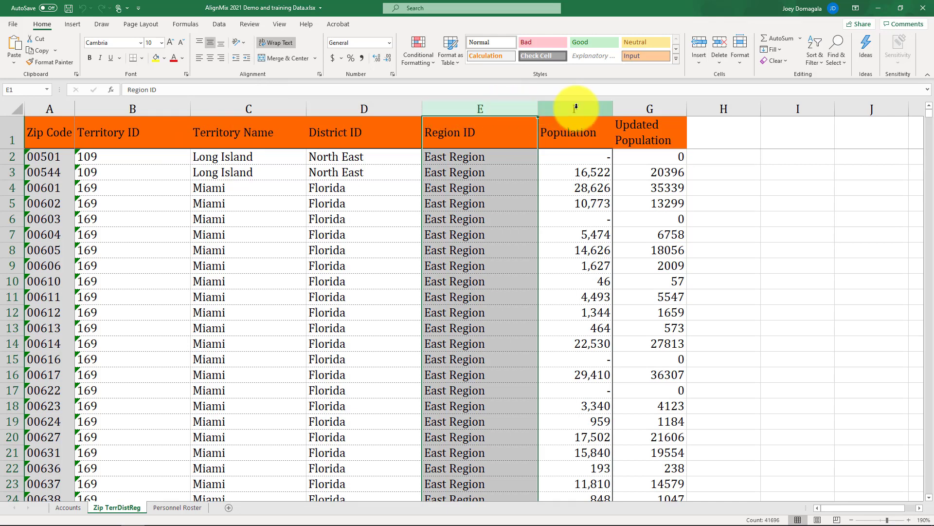
left_click_drag(594, 109, 659, 112)
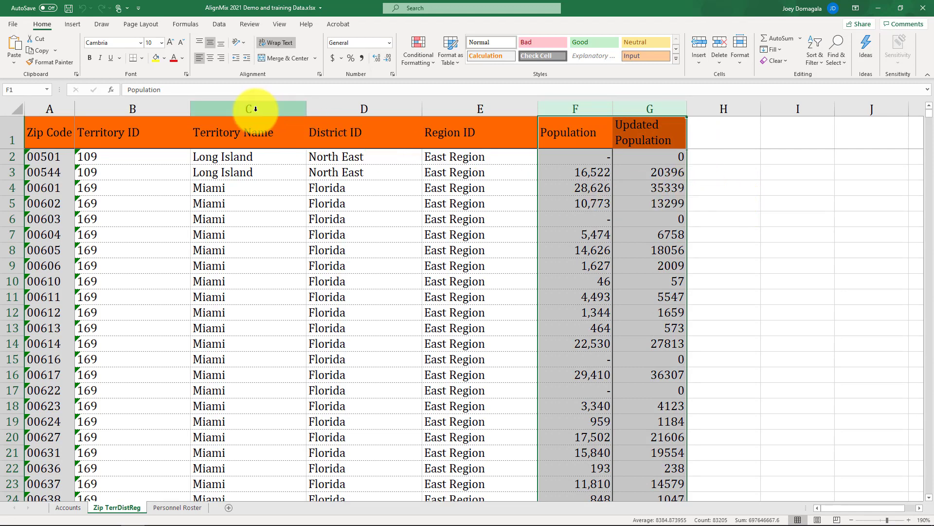
Step: Check the three columns that define the territories: Zip Code, Territory ID and Territory Name
left_click_drag(256, 109, 34, 106)
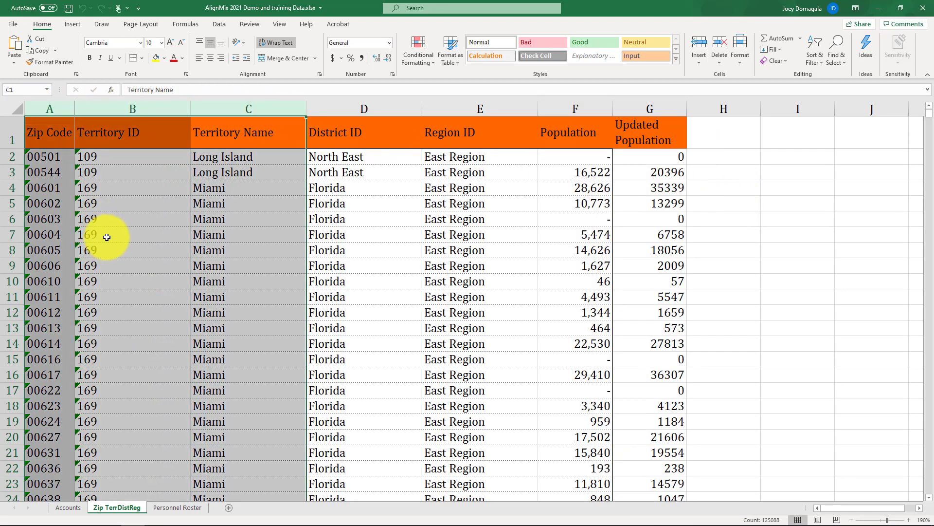
left_click(47, 103)
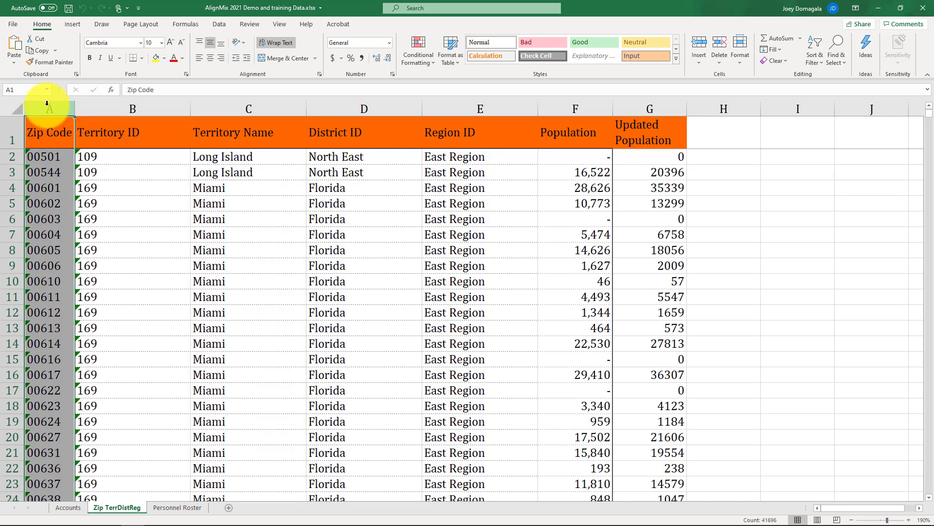
left_click_drag(48, 103, 97, 108)
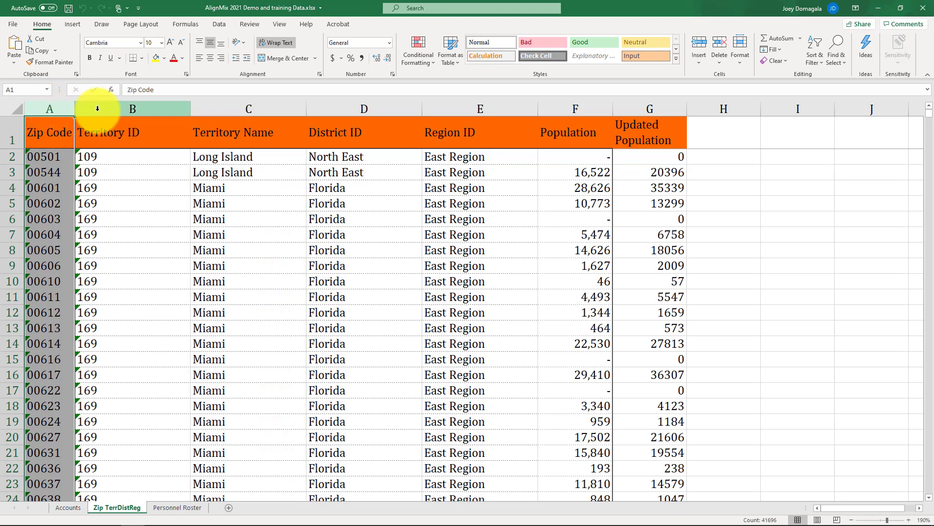
left_click(97, 108)
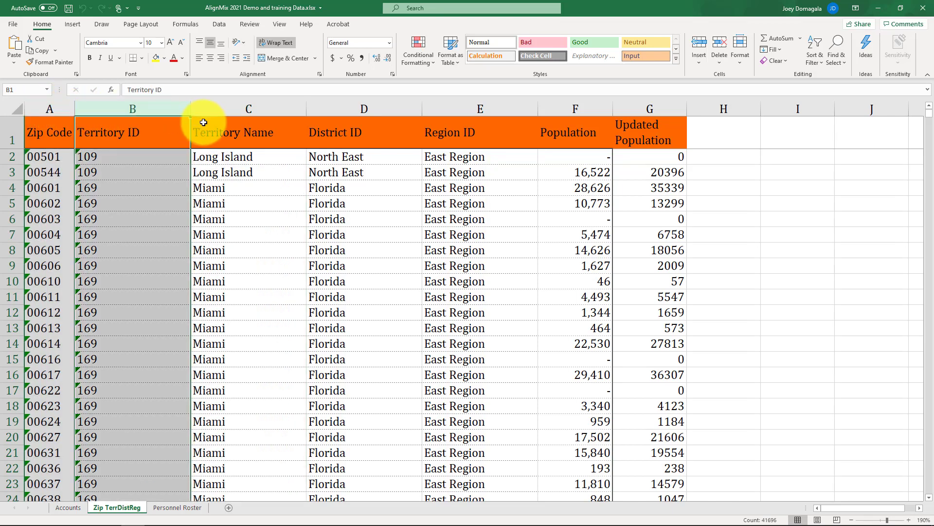
left_click(214, 108)
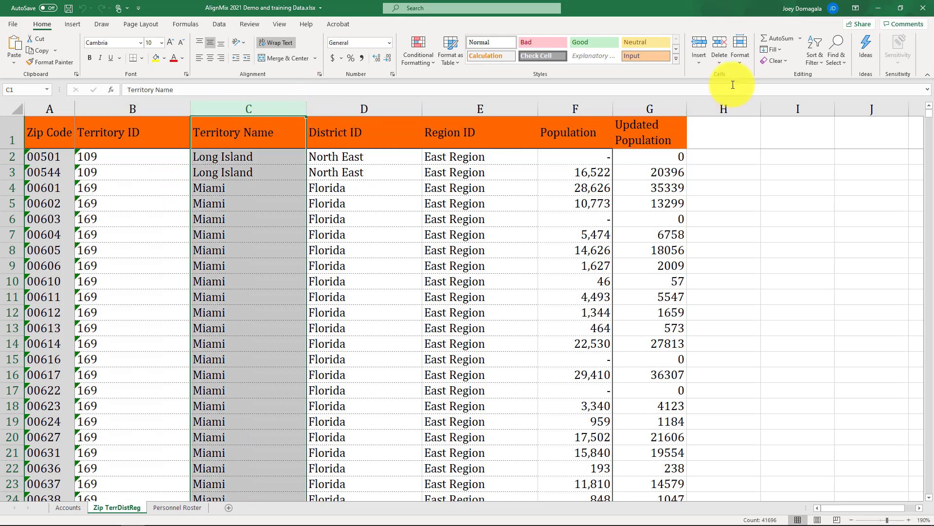
Step: Switch to AlignMix and start a data import from the workbook AlignMix 2021 Demo and training Data.xlsx
left_click(879, 9)
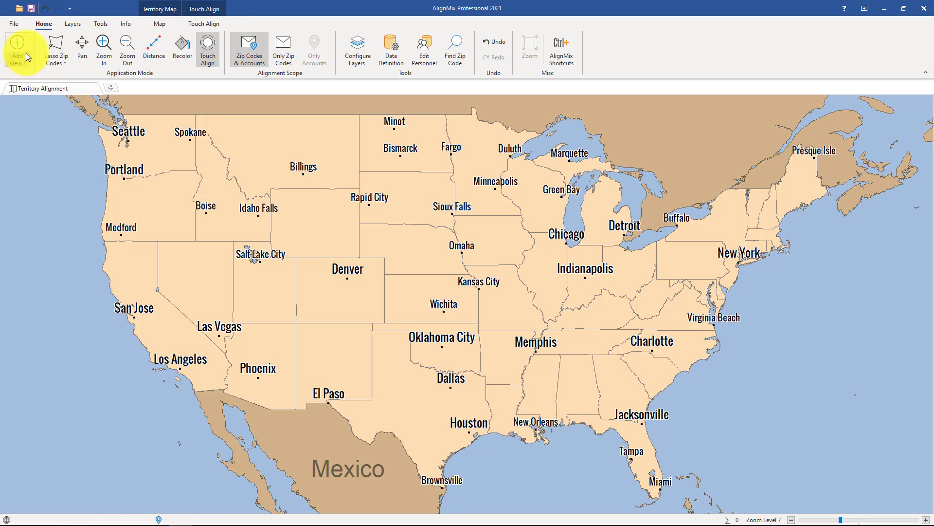
left_click(12, 25)
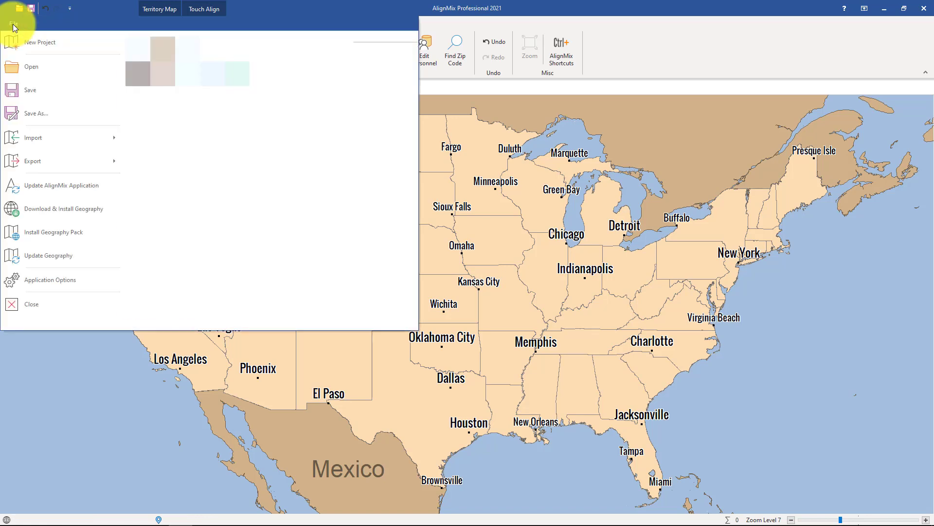
mouse_move(54, 133)
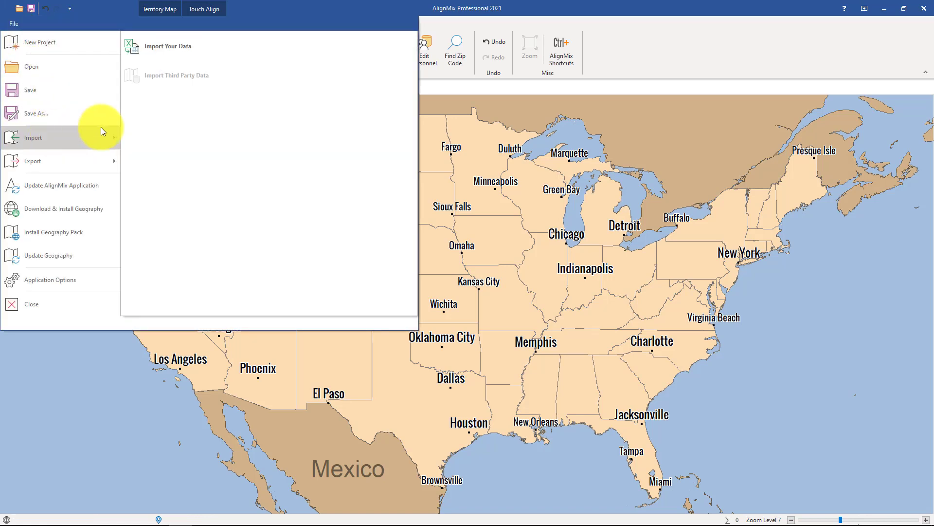
left_click(176, 51)
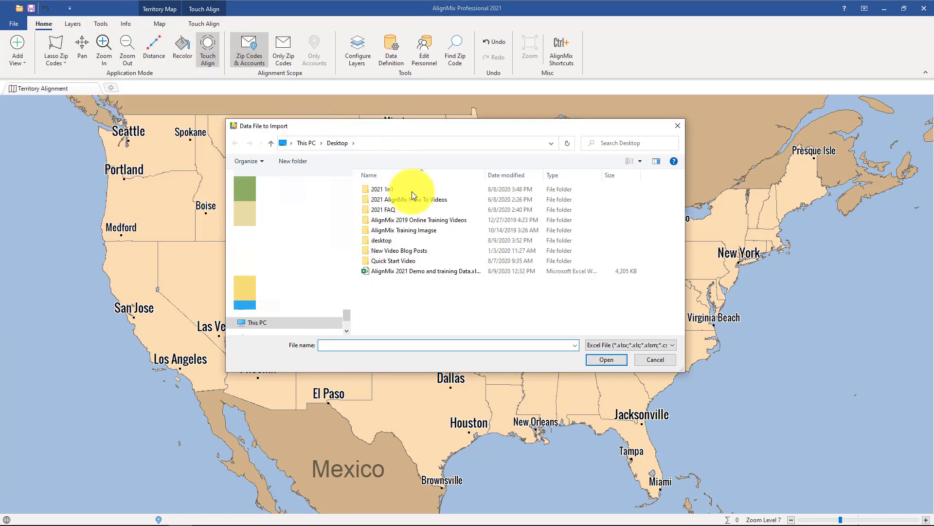
left_click(411, 271)
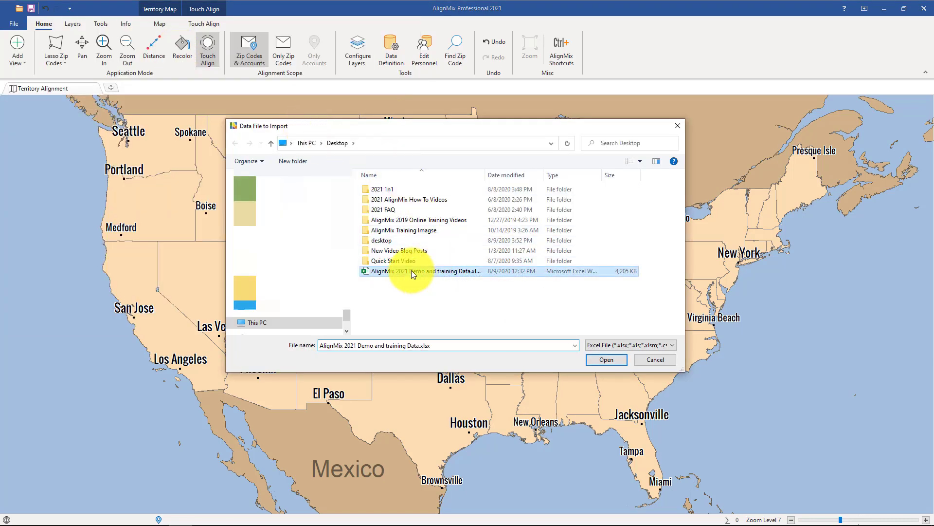
left_click(606, 359)
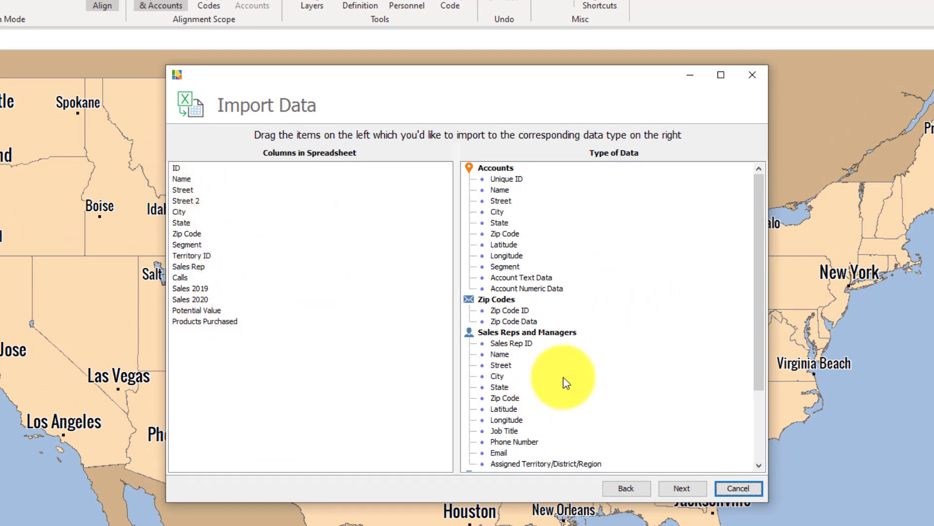
Step: Return to the worksheet selection, choose Zip TerrDistReg as the sheet to import and continue to column mapping
left_click(628, 488)
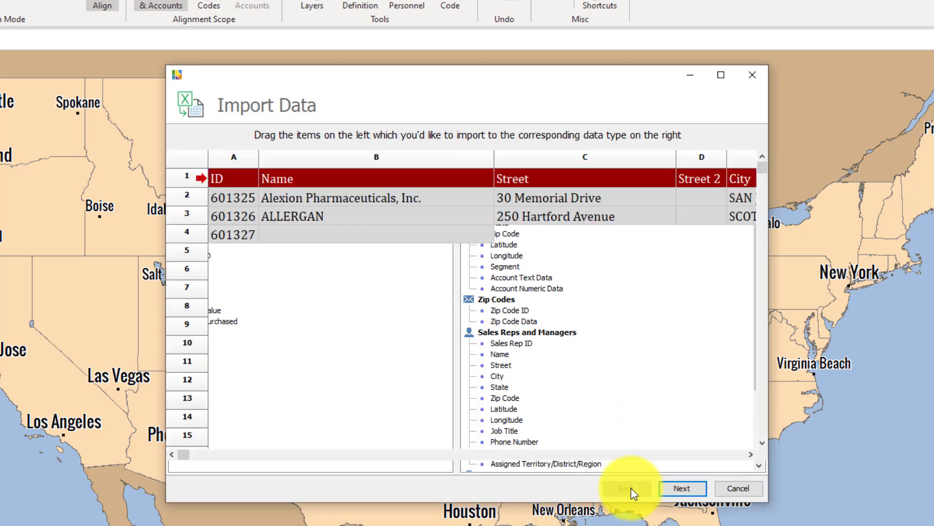
left_click(230, 469)
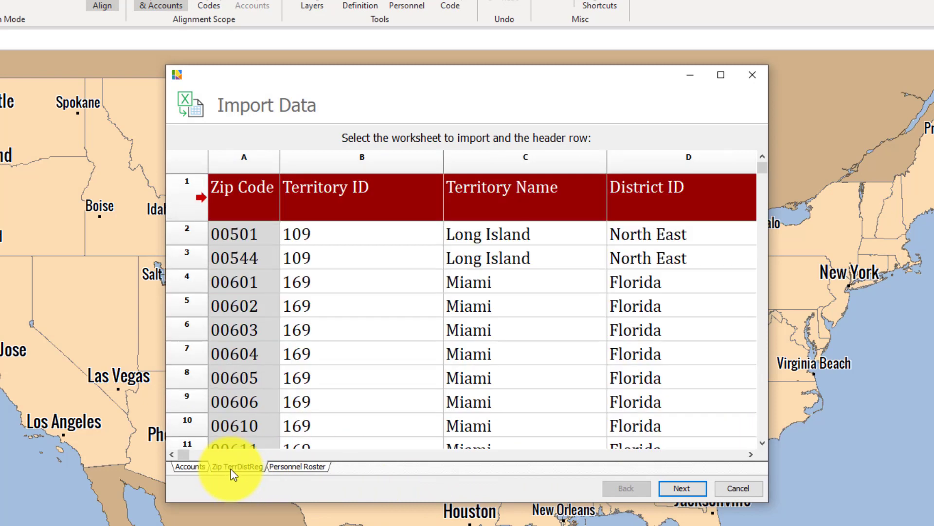
left_click(679, 489)
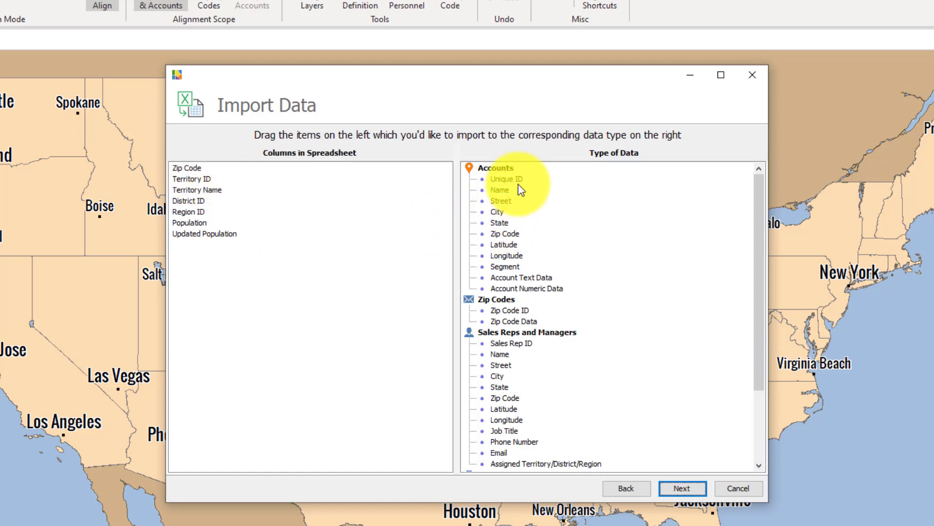
Step: Map the Zip Code column to Zip Code ID, and the Territory ID and Territory Name columns to the Territory ID and Name
scroll(523, 262, "down", 1)
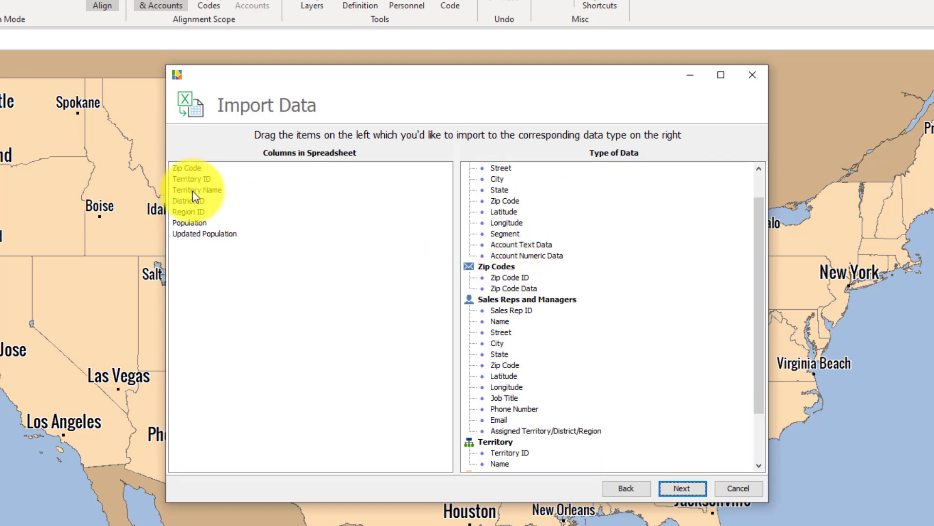
left_click_drag(194, 171, 502, 276)
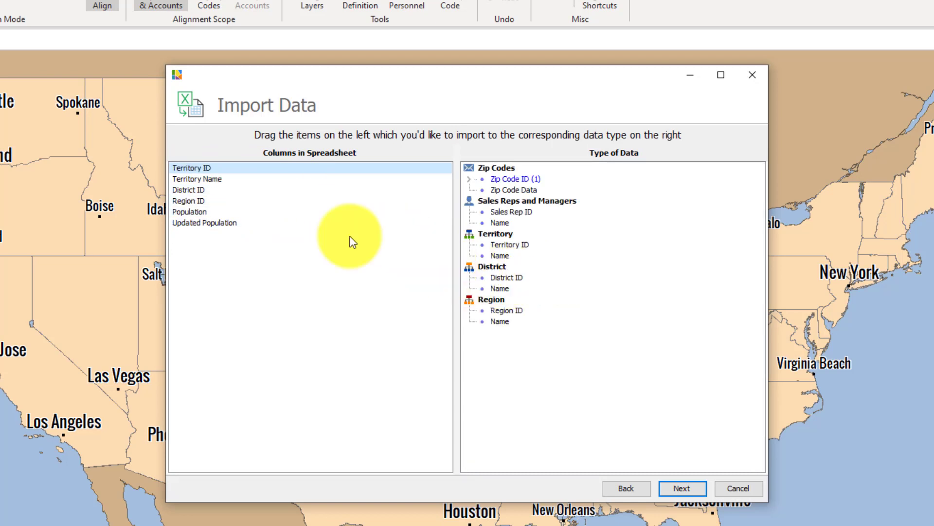
left_click_drag(194, 168, 518, 253)
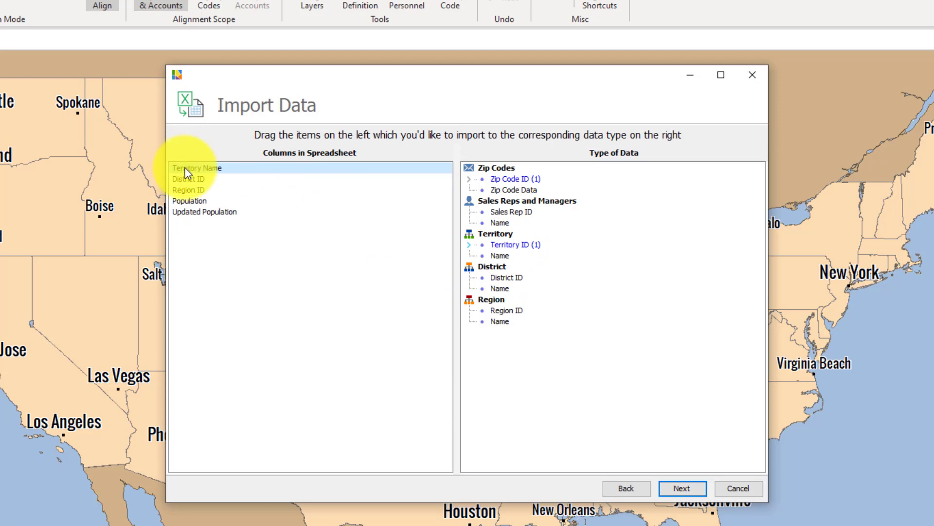
left_click_drag(187, 172, 505, 258)
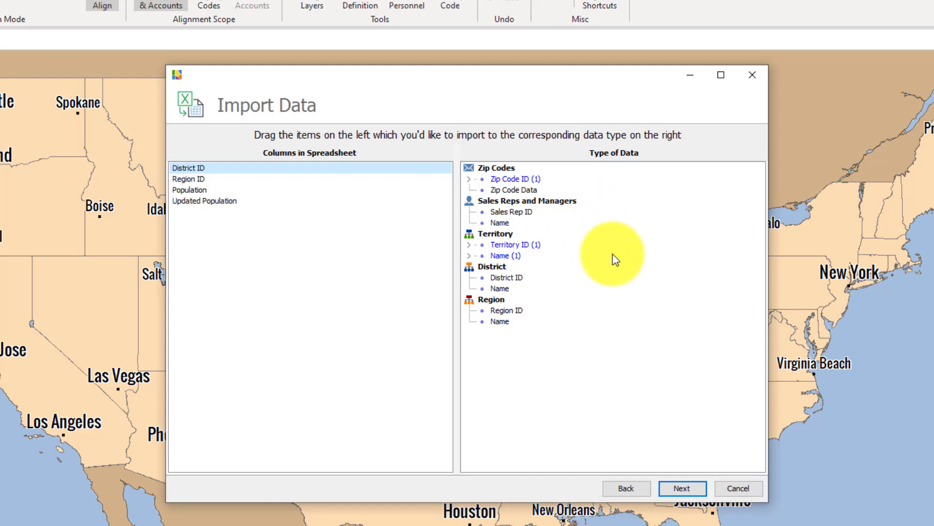
Step: Accept the import summary using the existing base geography, run the import and finish the wizard
left_click(692, 489)
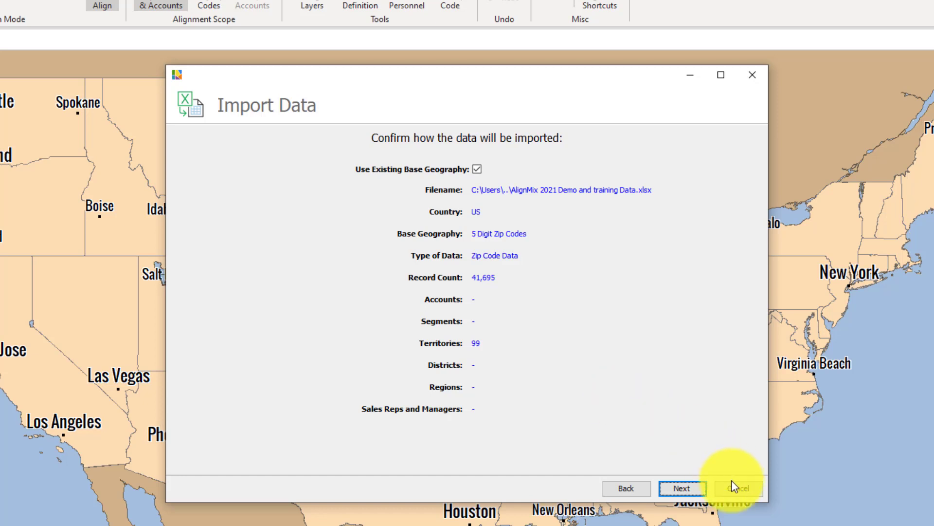
left_click(698, 489)
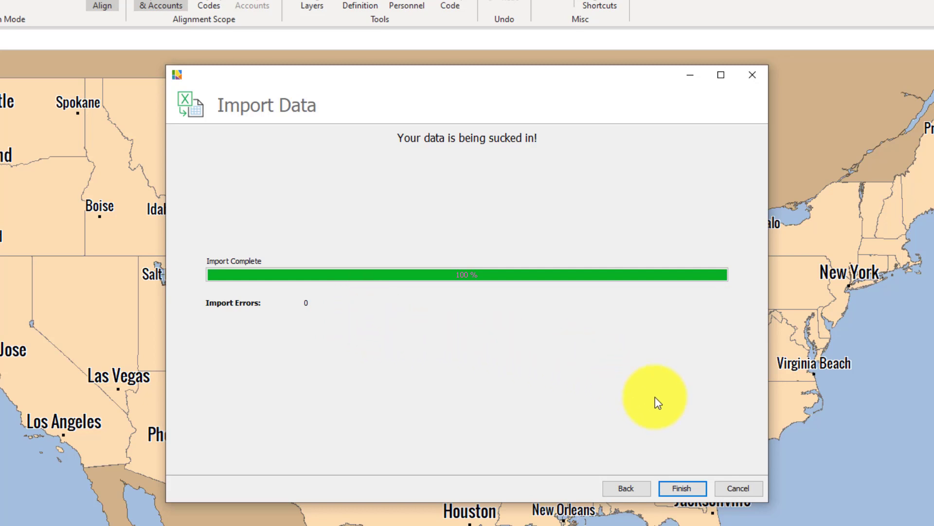
left_click(681, 489)
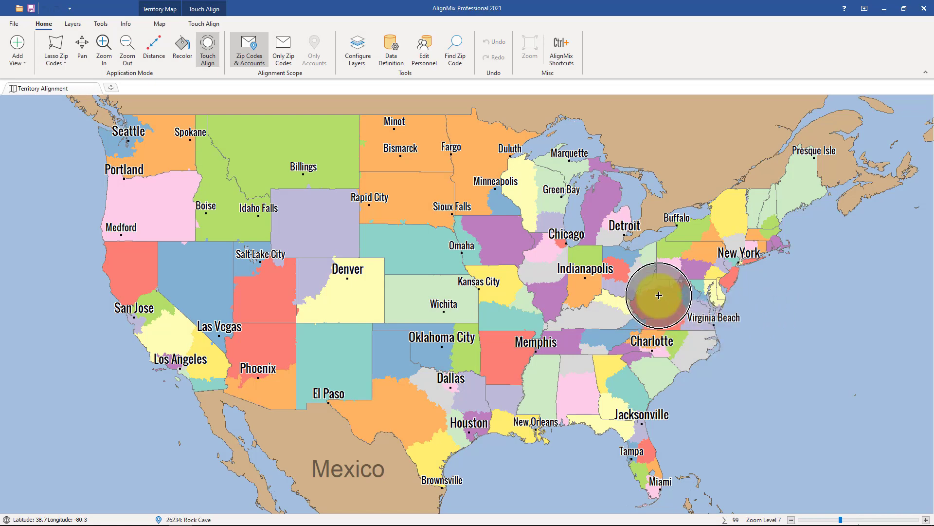
Step: Change the map's territory labels from Territory ID to Territory Name in the Territories layer settings
scroll(443, 305, "up", 2)
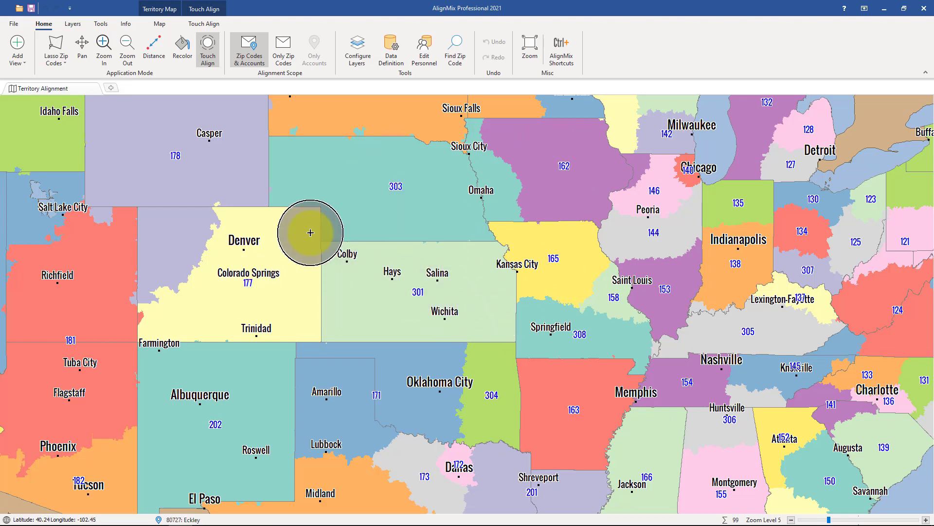
left_click(361, 58)
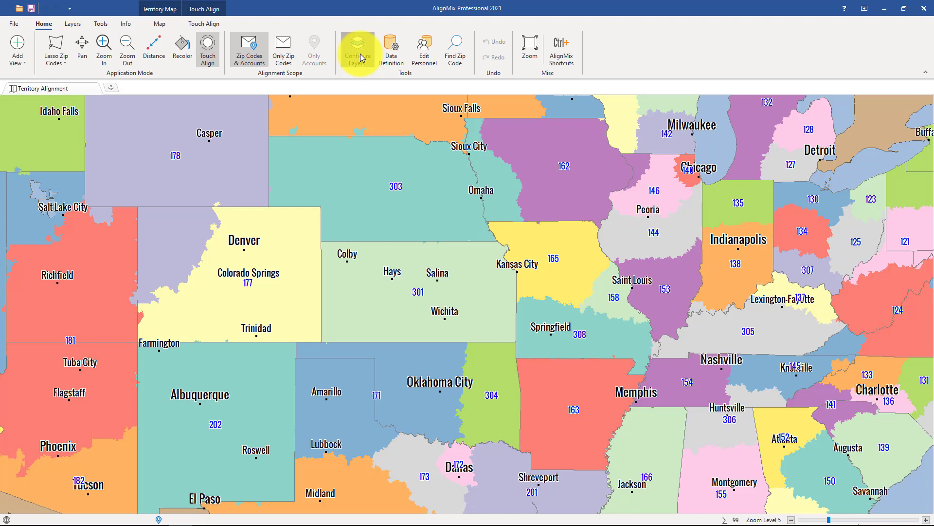
left_click(318, 301)
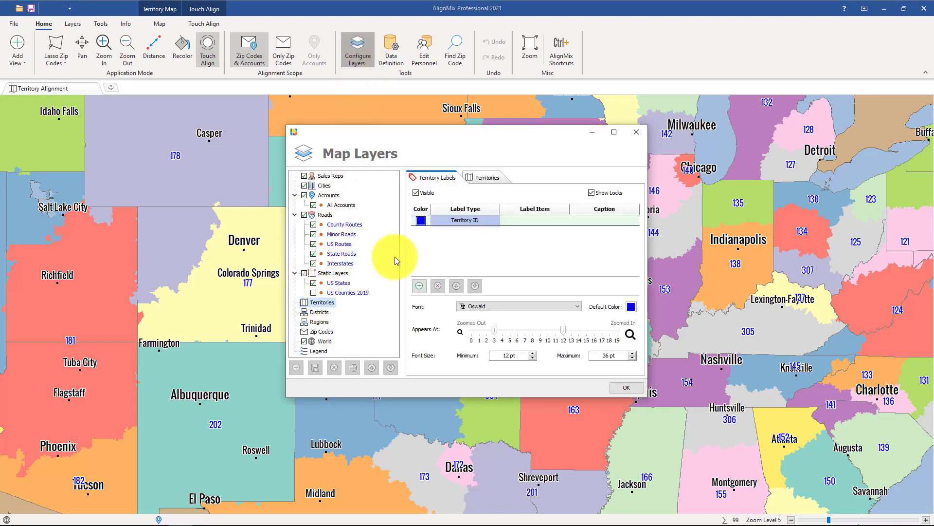
left_click(477, 222)
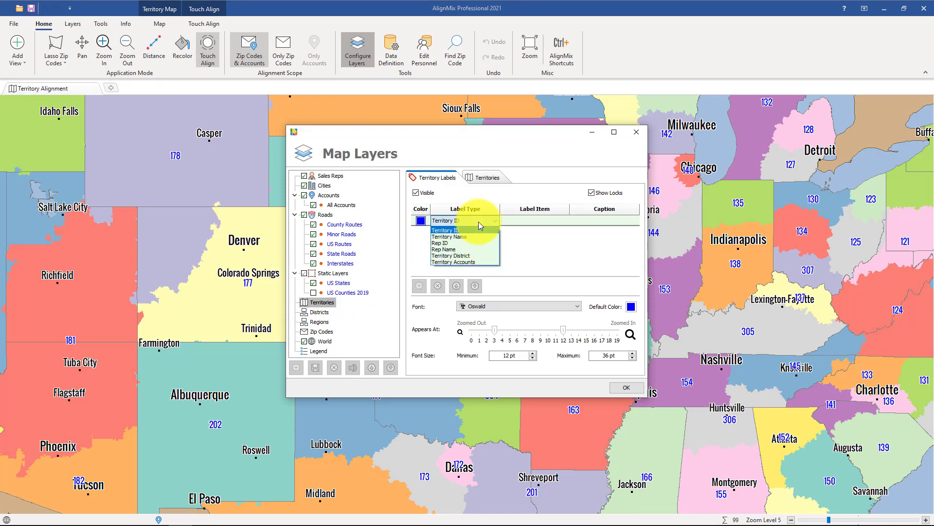
left_click(467, 236)
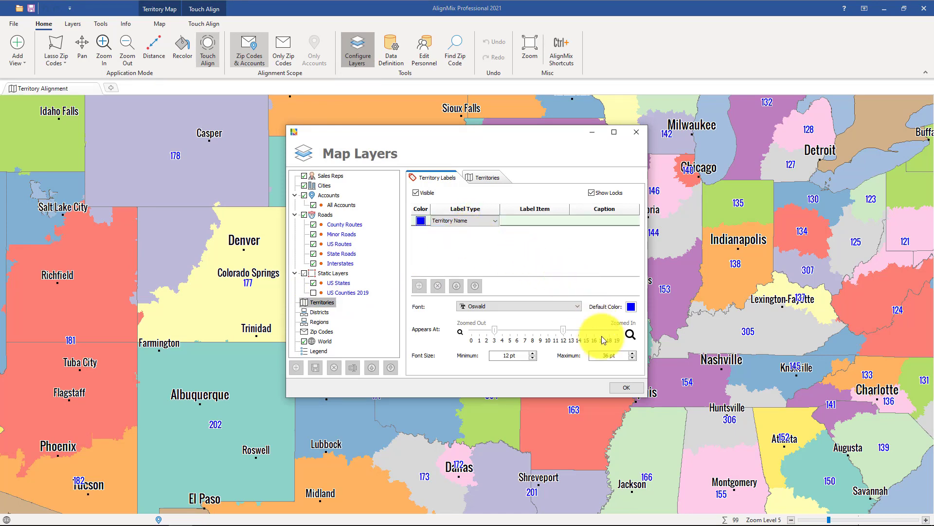
left_click(625, 388)
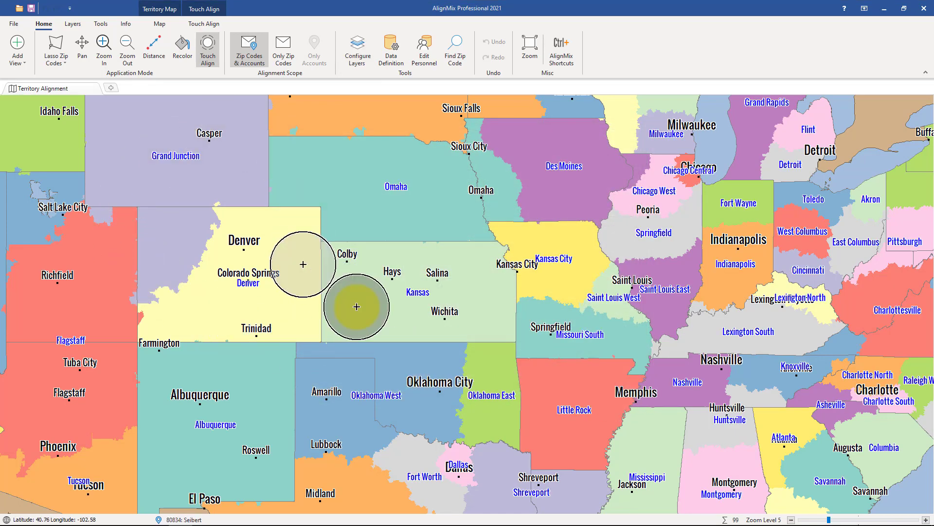